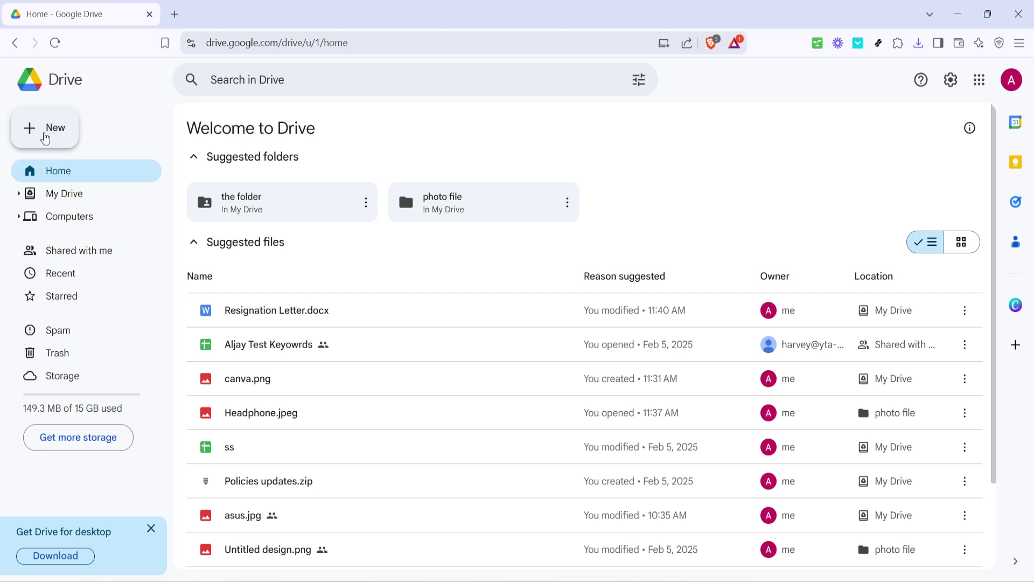
Upload QR.png from the Downloads folder to Drive via New > File upload
left_click(46, 138)
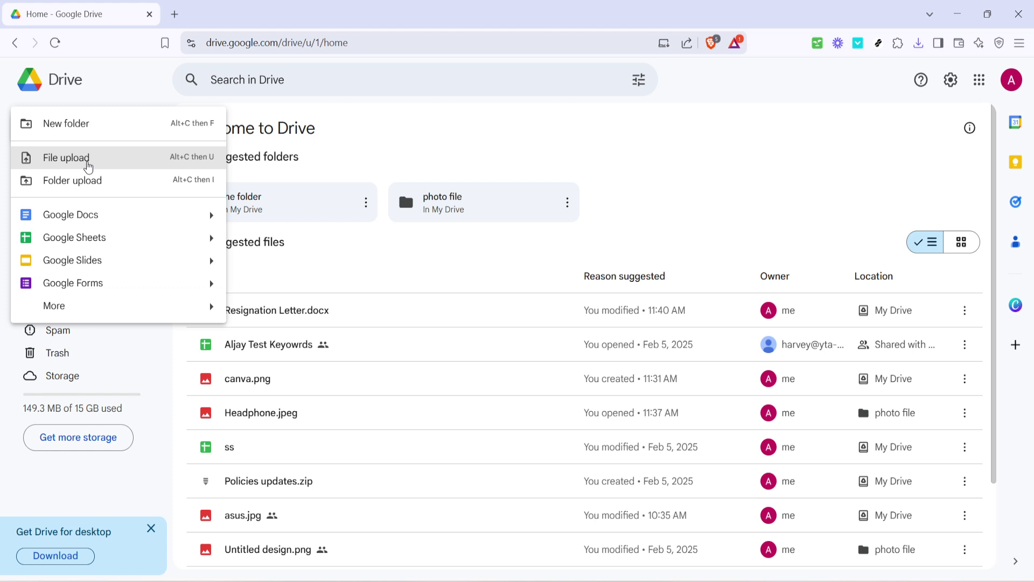
left_click(89, 167)
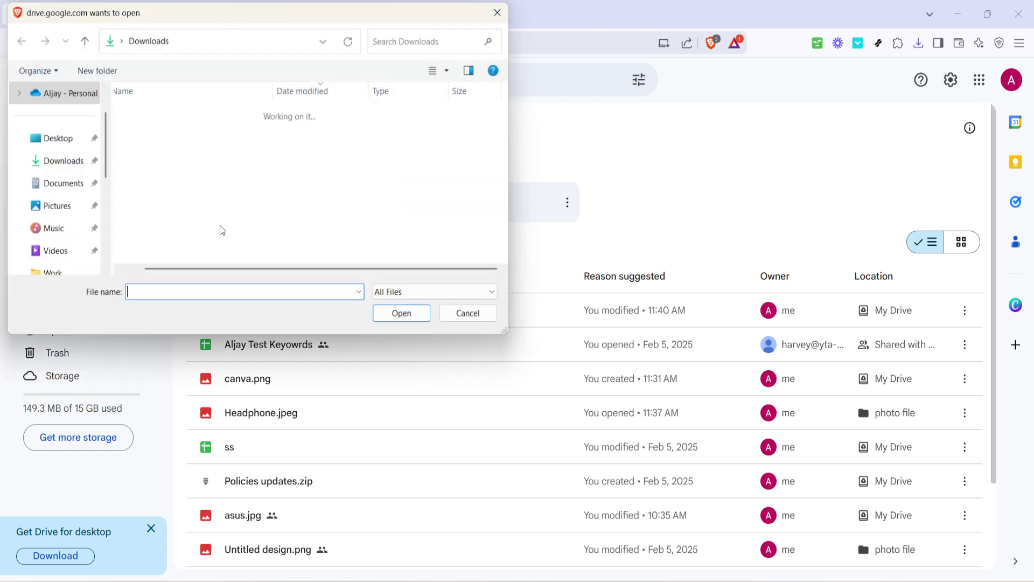
scroll(235, 224, "down", 3)
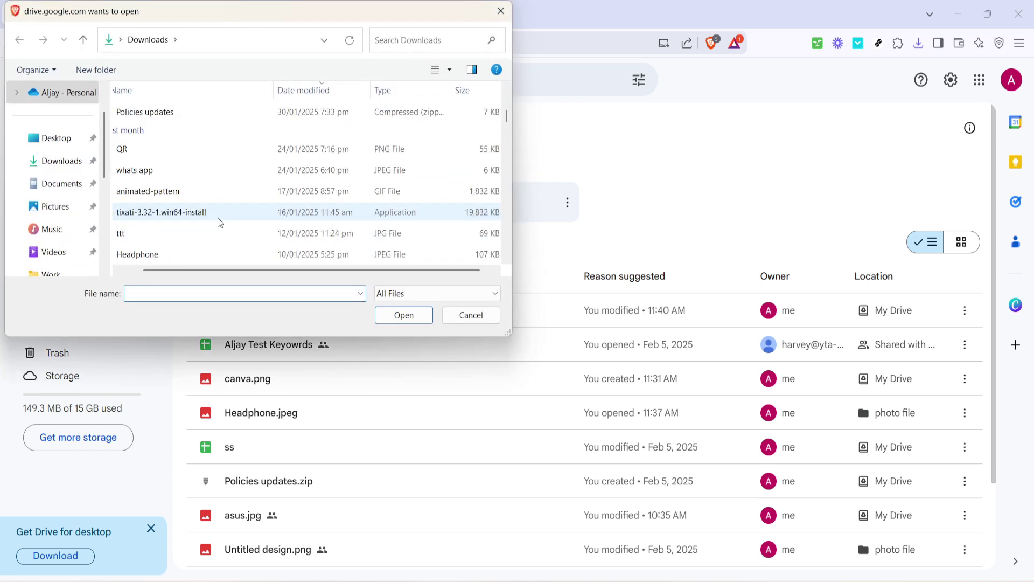
left_click_drag(247, 271, 168, 275)
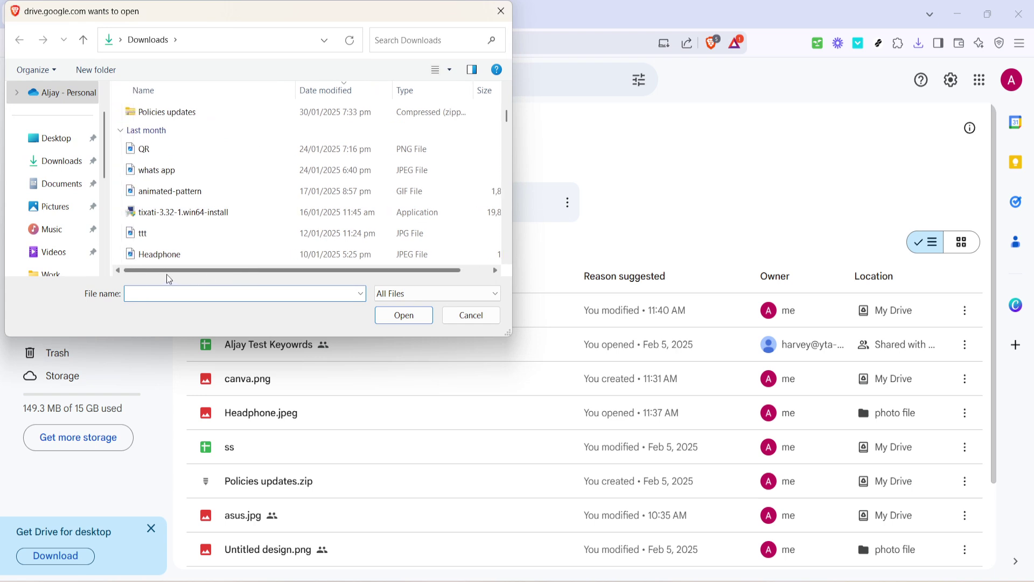
left_click(178, 152)
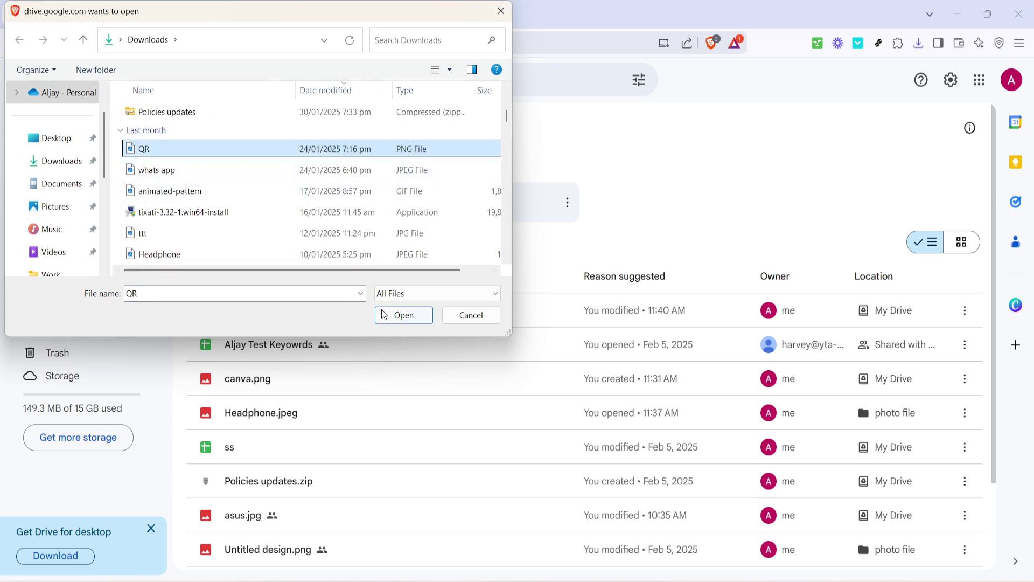
left_click(399, 318)
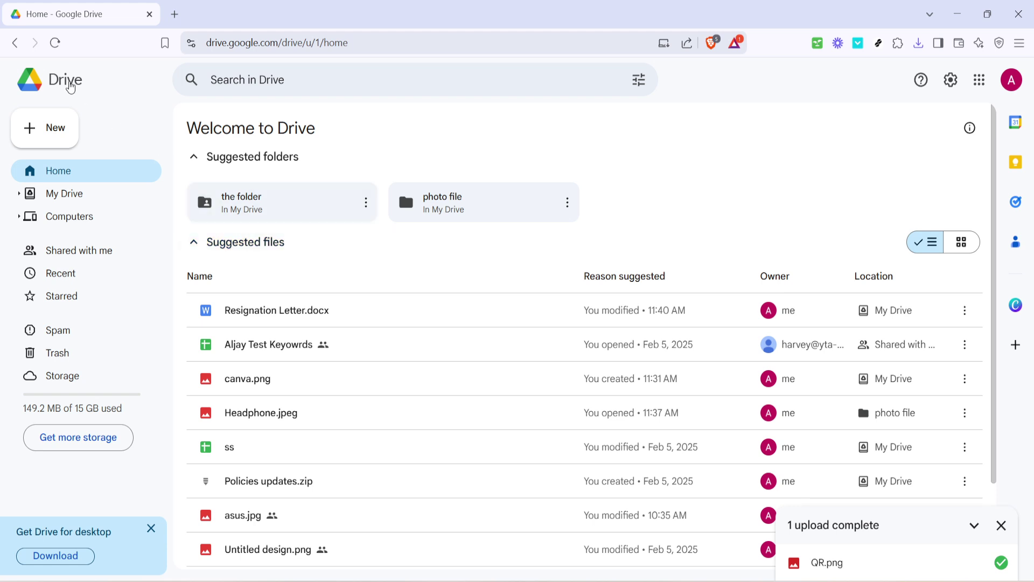
Reload the Drive Home page so QR.png shows under Suggested files
left_click(55, 42)
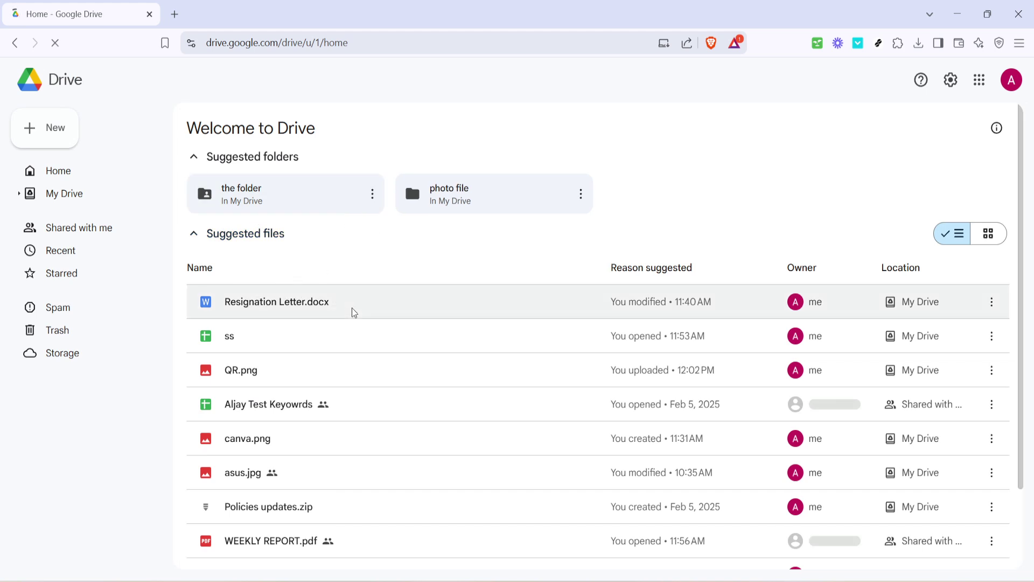
Select the QR.png row in the Suggested files list
left_click(245, 375)
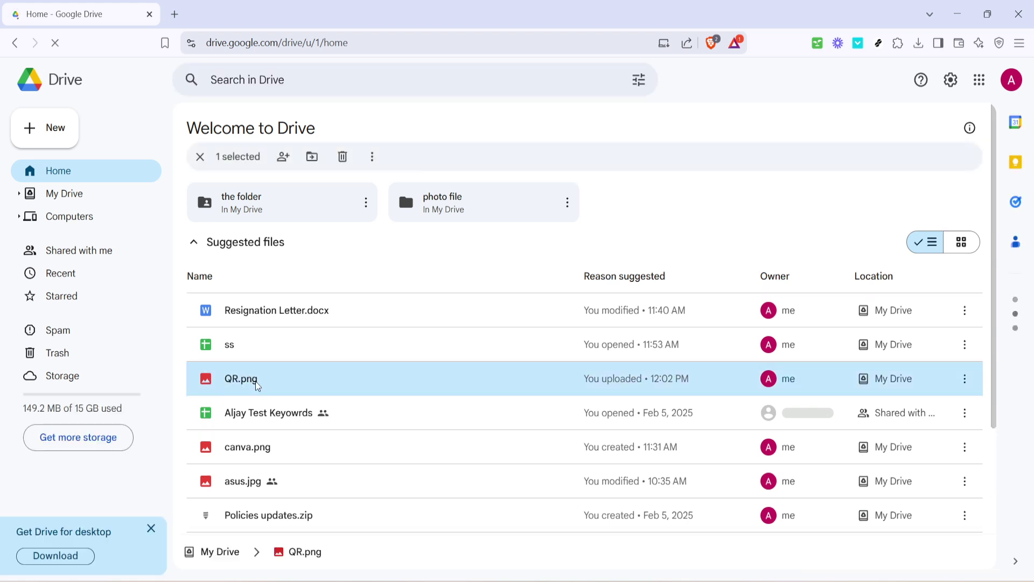